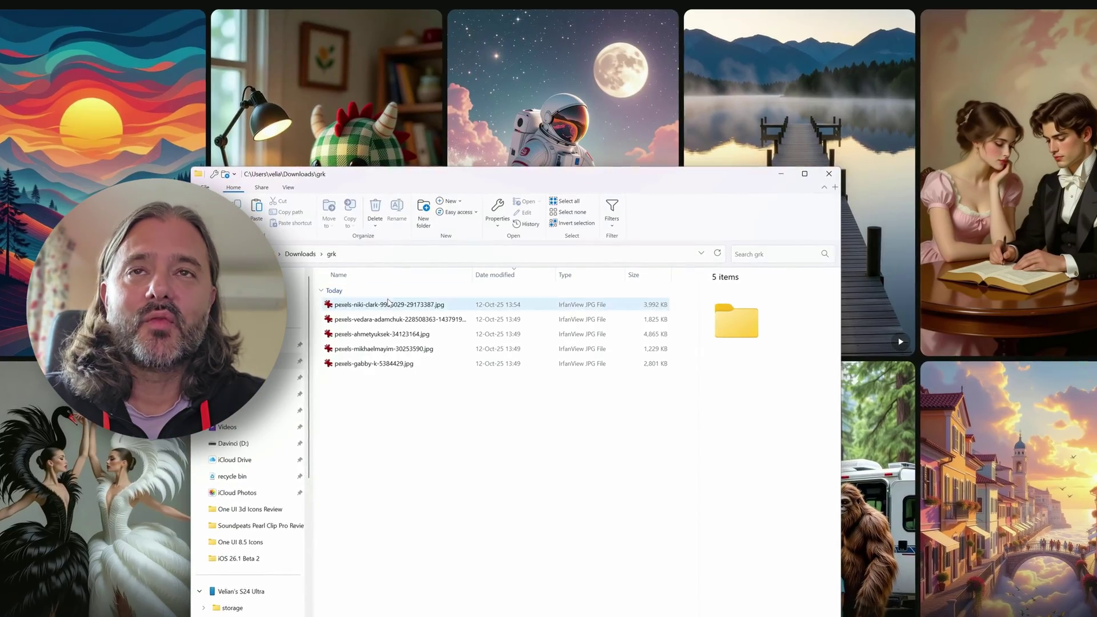
- Preview the stock photos in IrfanView, starting with the autumn truck photo, then close the viewer
click(387, 304)
double_click(387, 304)
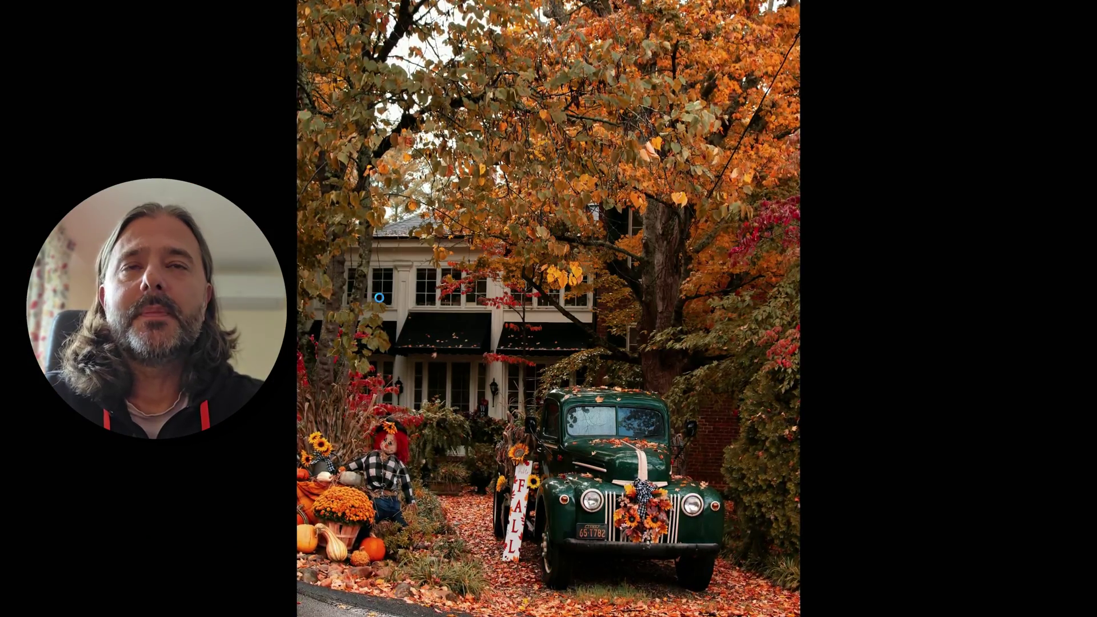
key(space)
key(space)
key(space)
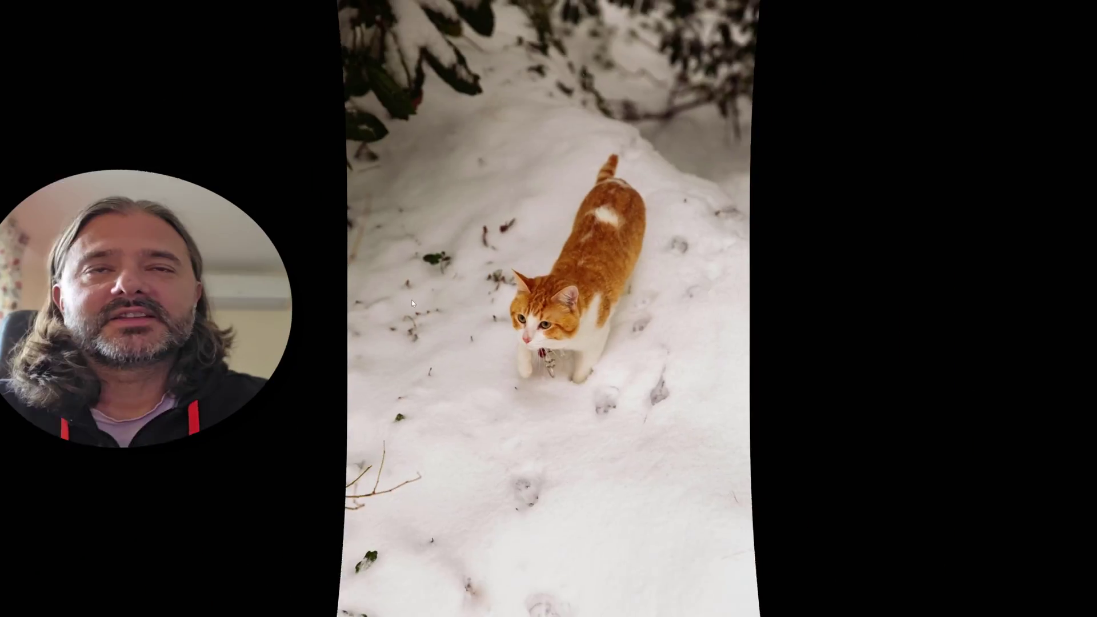
key(space)
key(space)
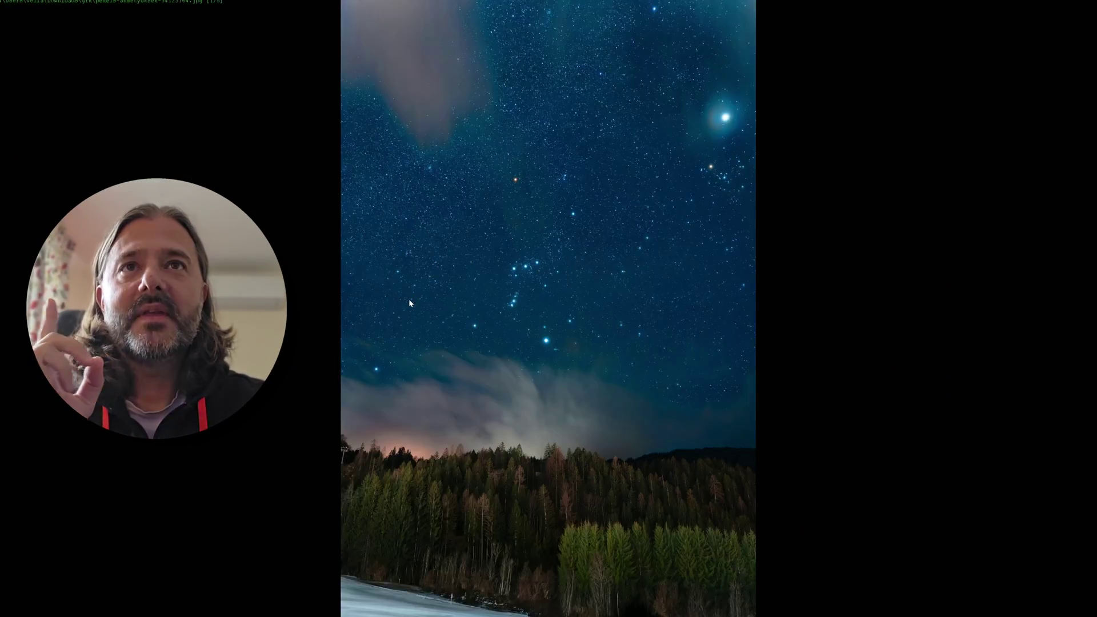
key(Return)
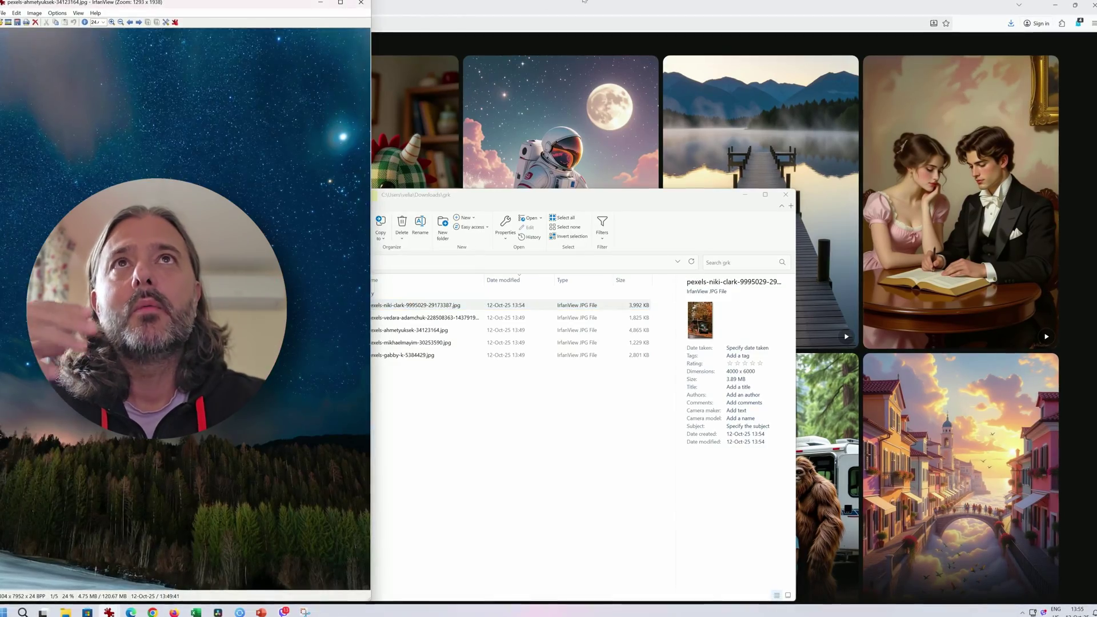
click(588, 1)
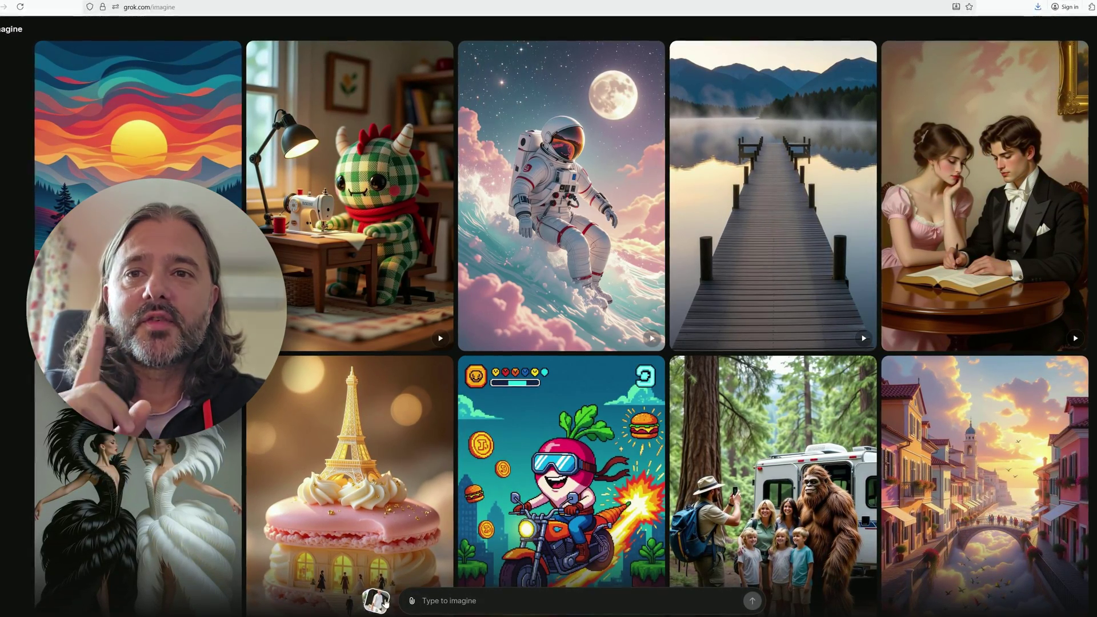
- Upload the skateboarder photo from the computer, browsing the folder as medium icons
click(411, 603)
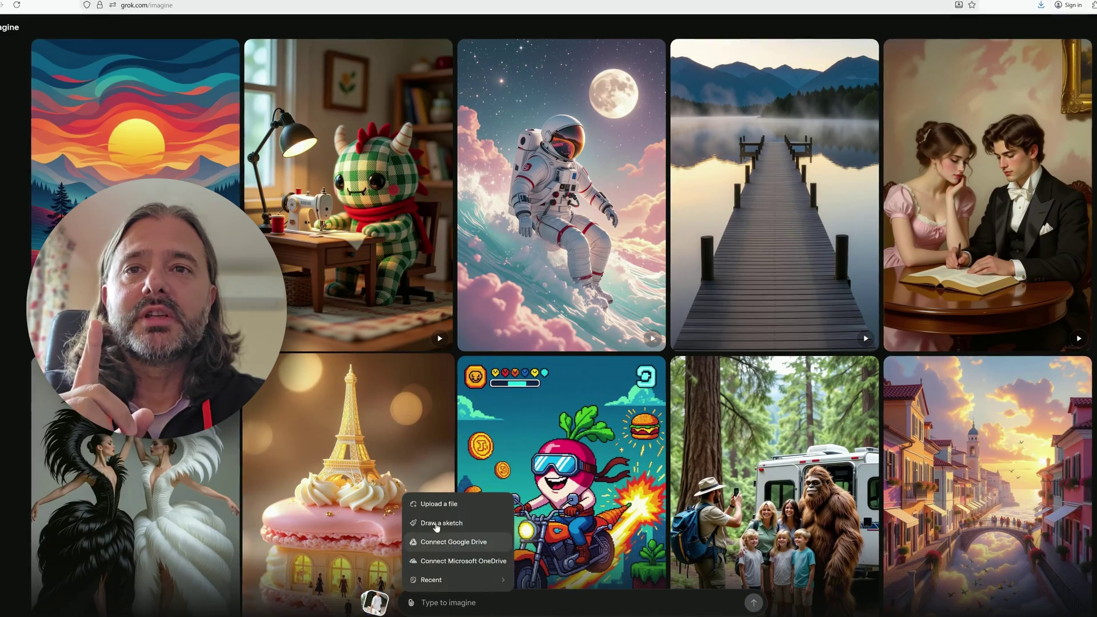
click(439, 504)
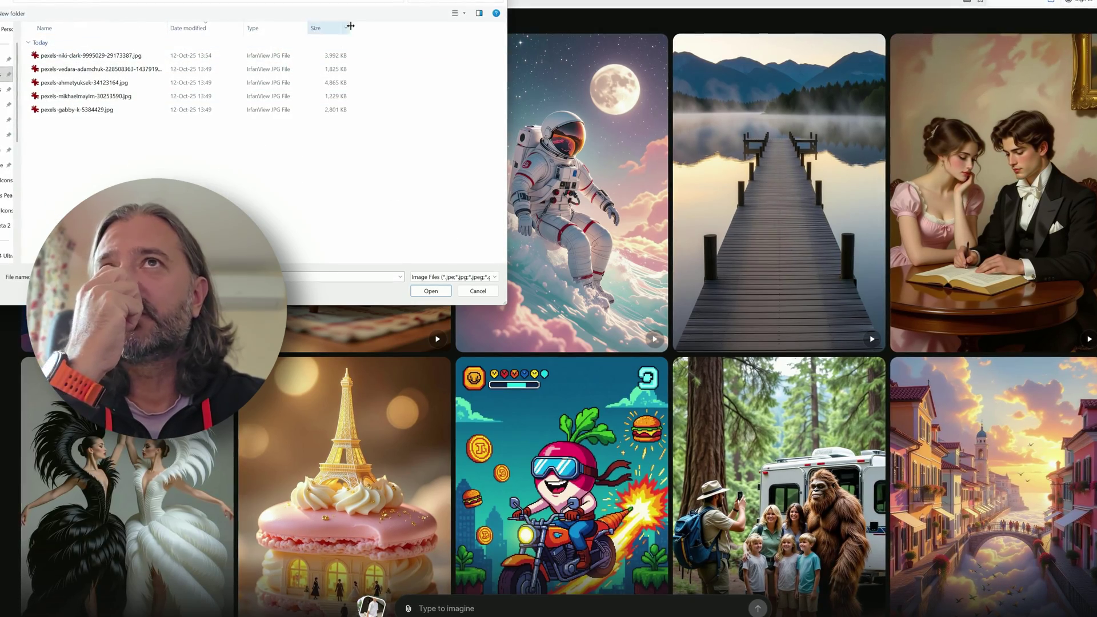
click(463, 14)
click(499, 8)
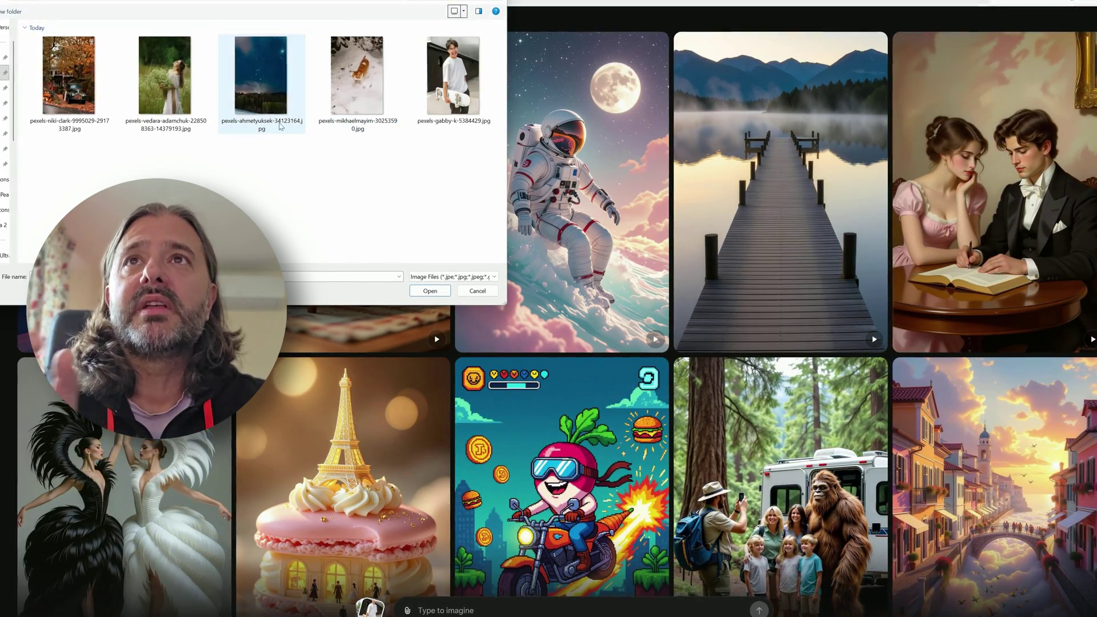
click(448, 66)
double_click(449, 66)
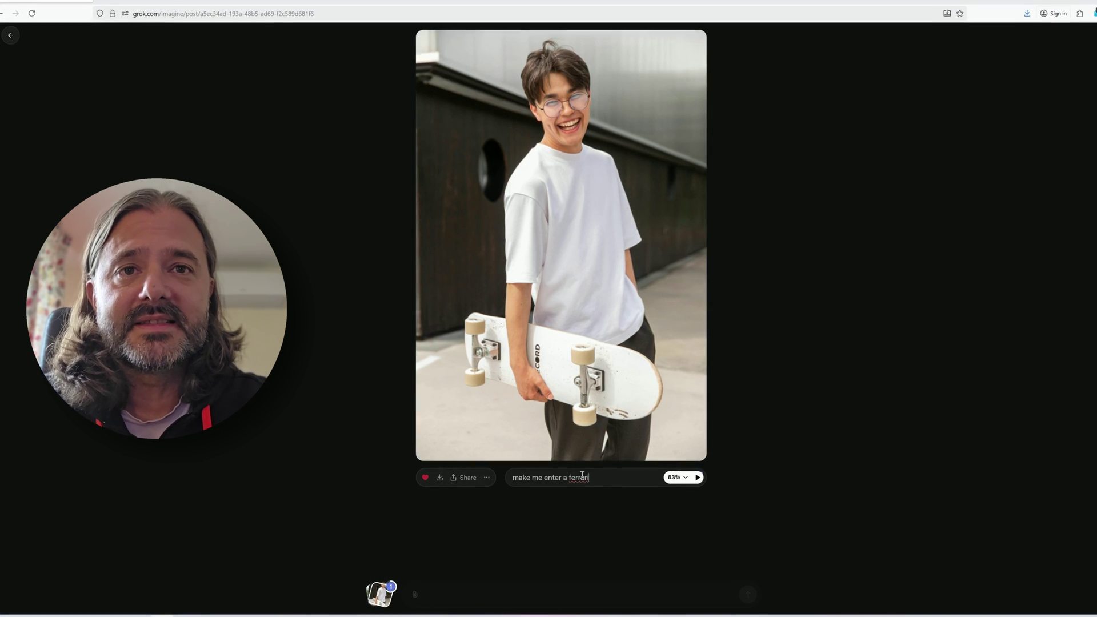
- Correct the prompt's spelling to 'Ferrari' and mute the finished Ferrari video
click(626, 248)
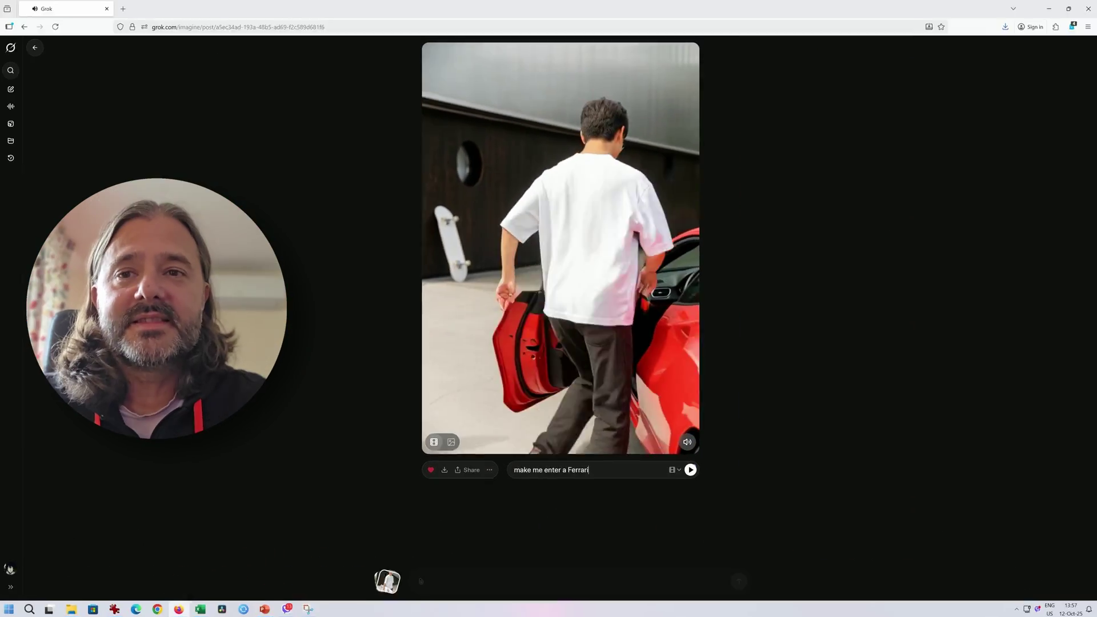
click(688, 444)
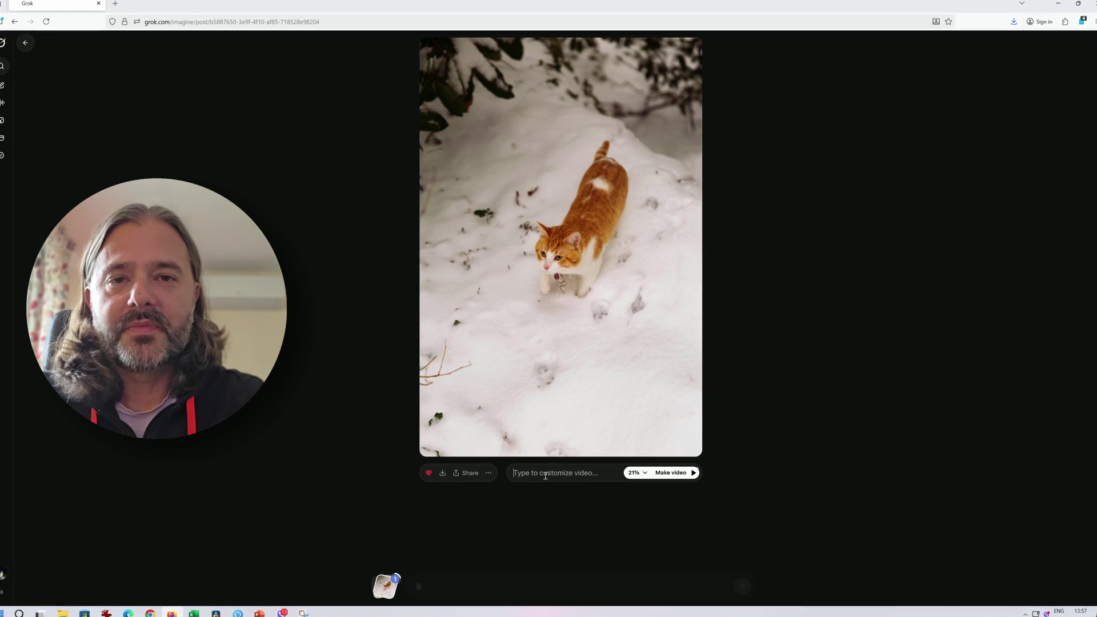
- Type the cat prompt 'This cat is walking on the snow and slowl…' into the customize field
click(546, 476)
text(This cat is )
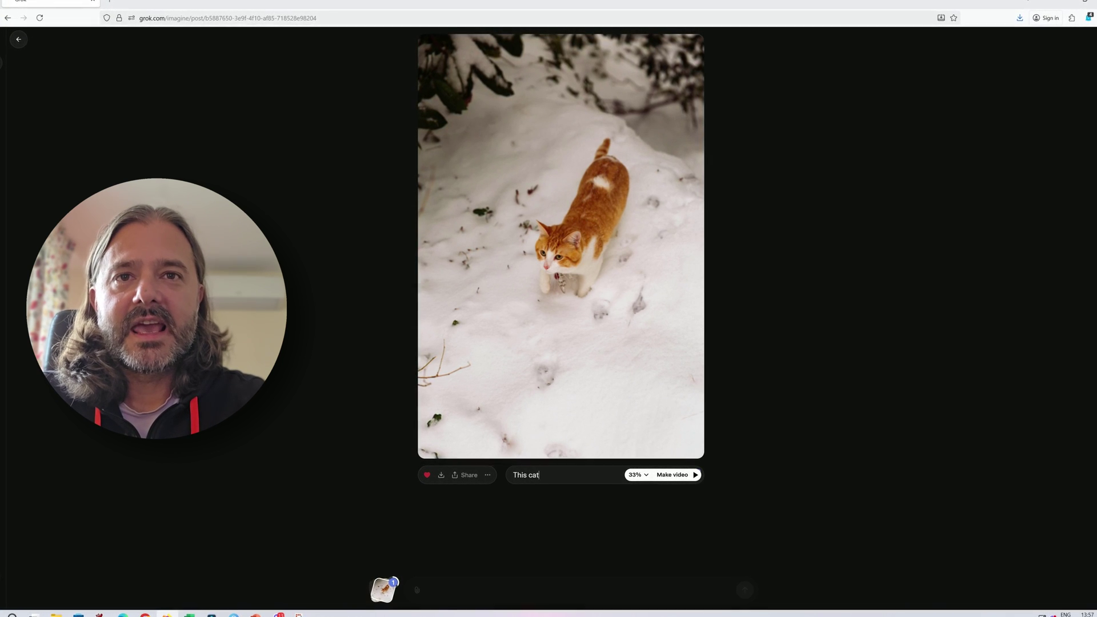
text(walking on the sno)
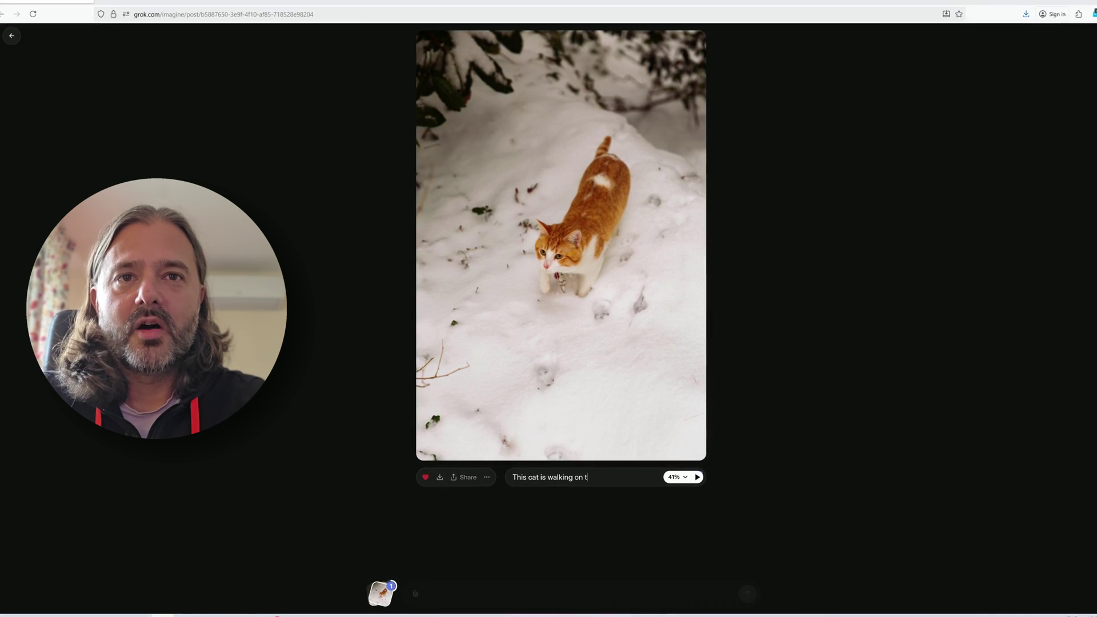
text(w and slowly)
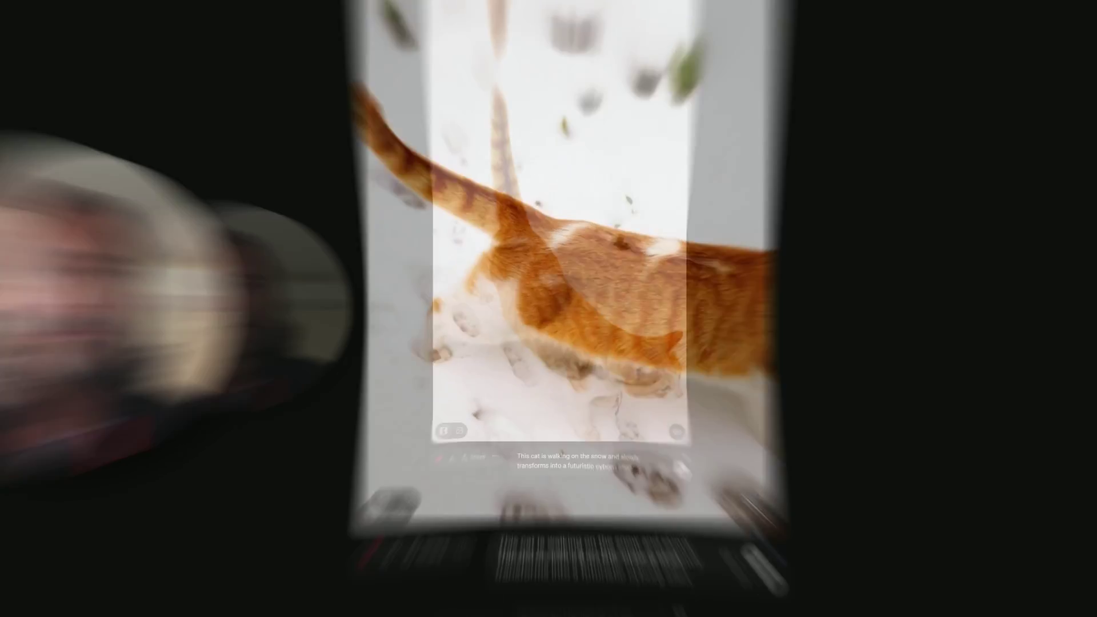
- Generate the cat's transformation video from its prompt
click(722, 519)
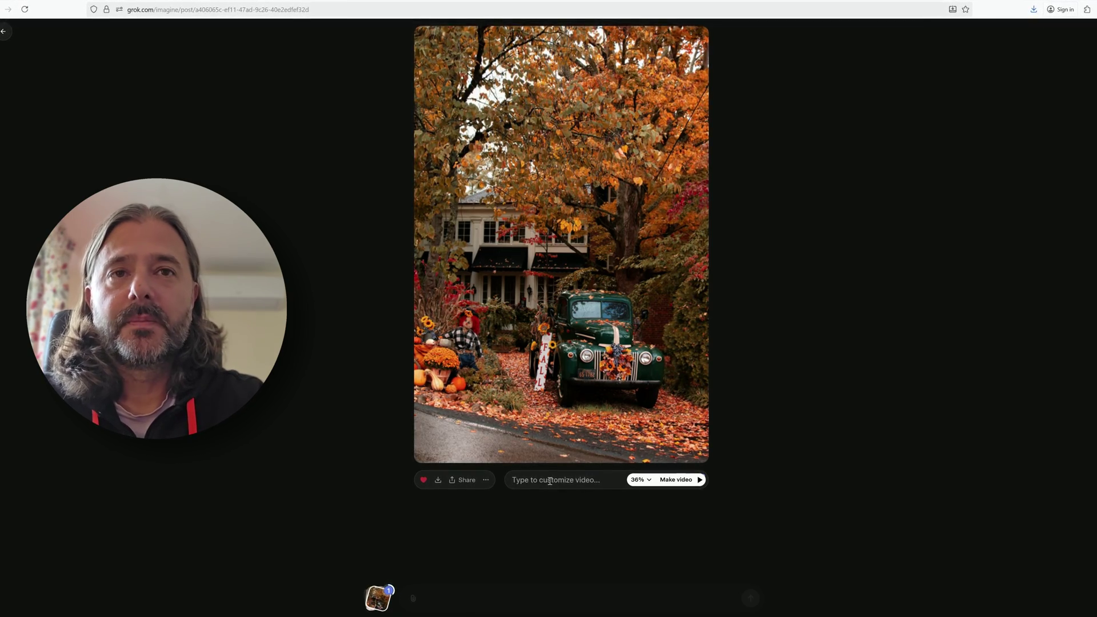
- Begin the autumn photo prompt 'This c', unmute the finished traffic video, and return to Favorites
click(550, 481)
text(This car drives in the street with a lot of heavy)
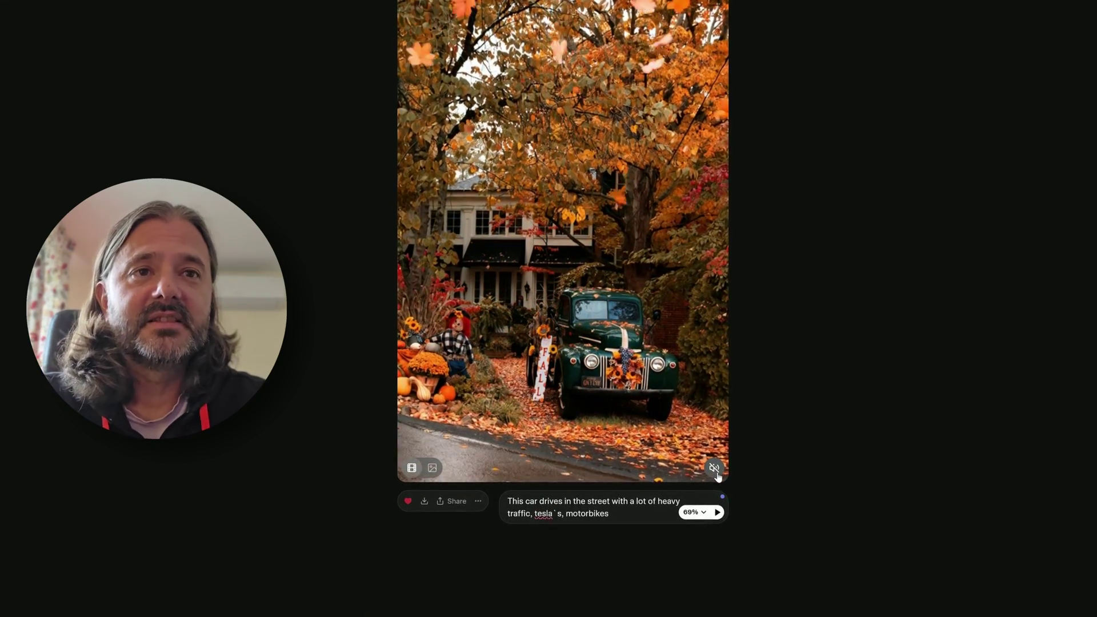
click(718, 469)
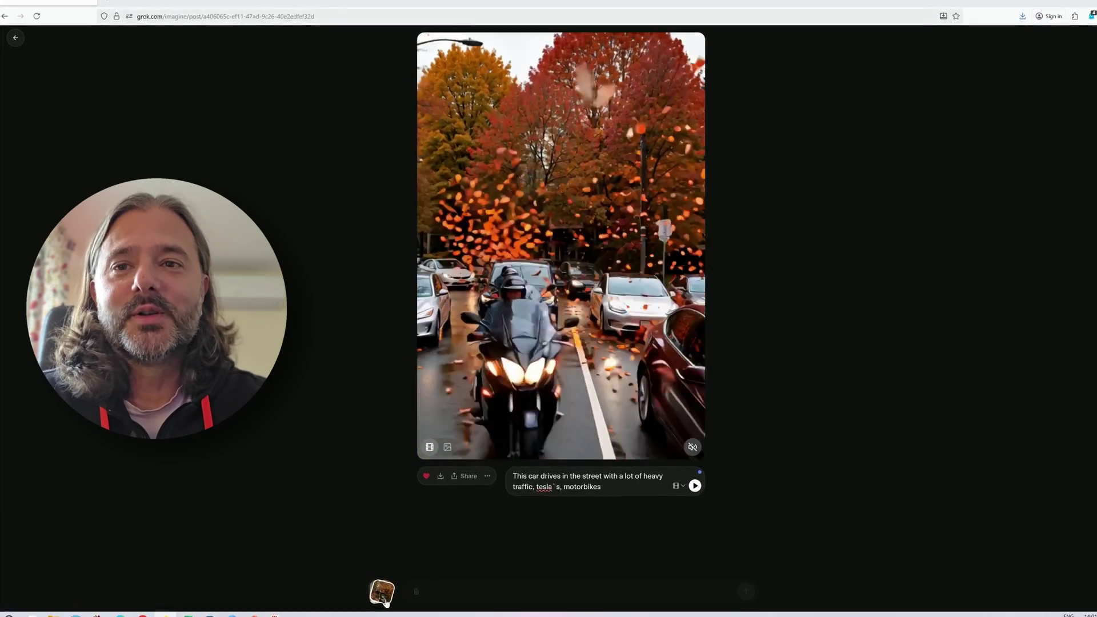
key(alt+Left)
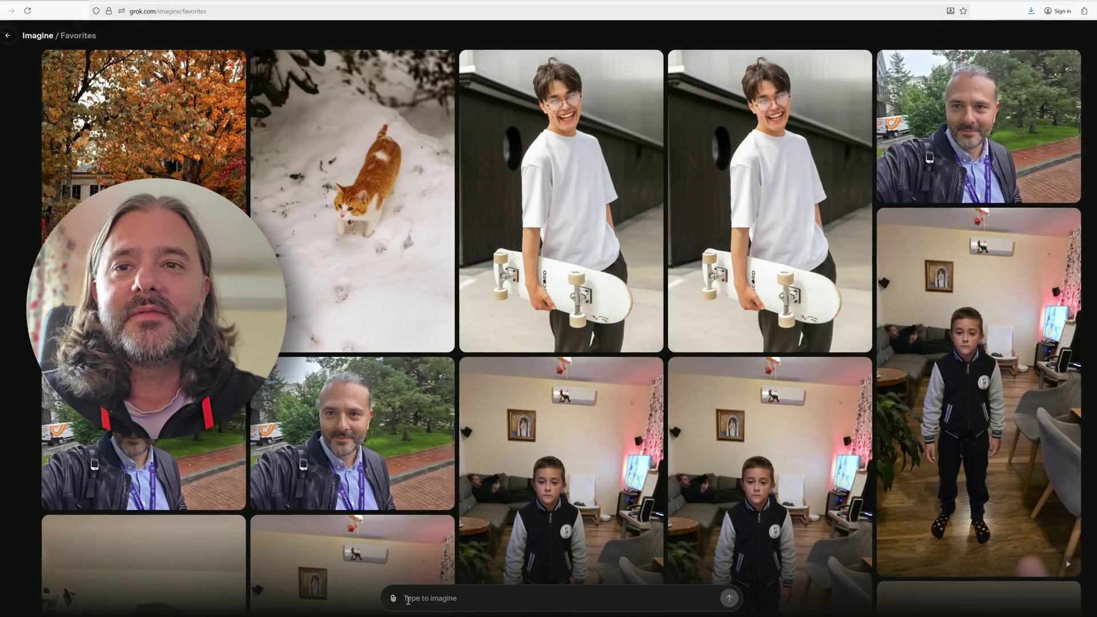
- Upload the woman-in-meadow photo from the computer as a new image
click(393, 598)
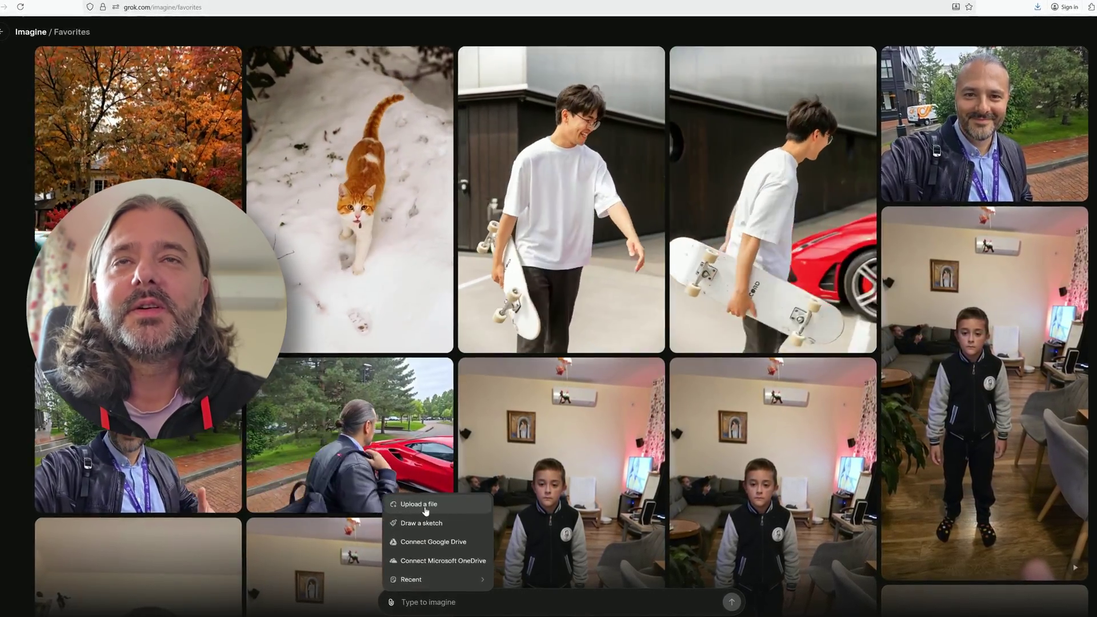
click(421, 510)
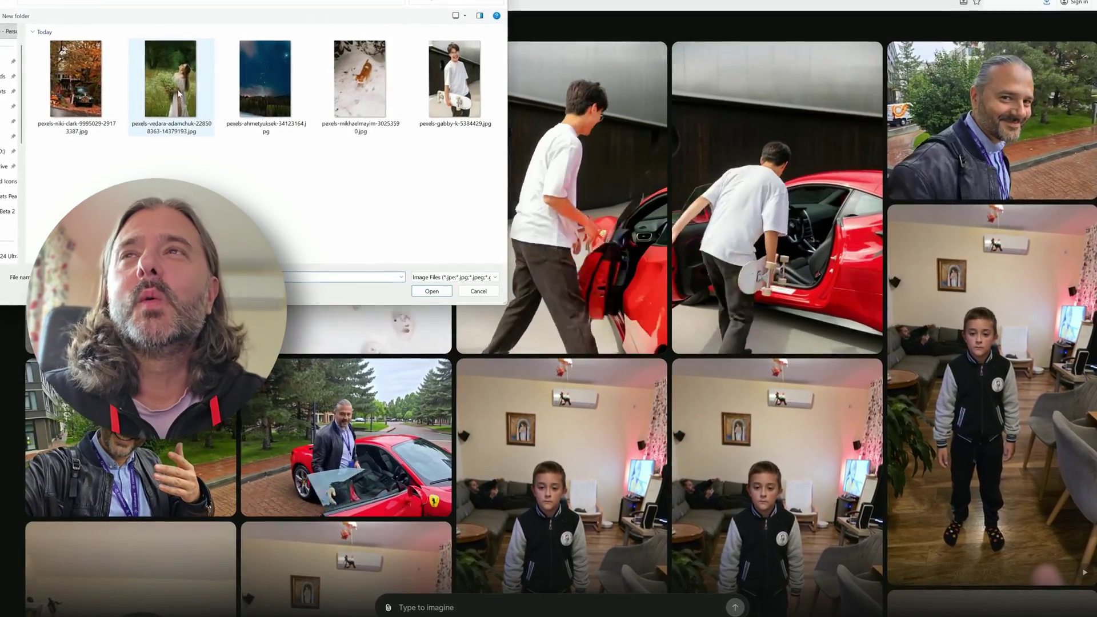
double_click(177, 92)
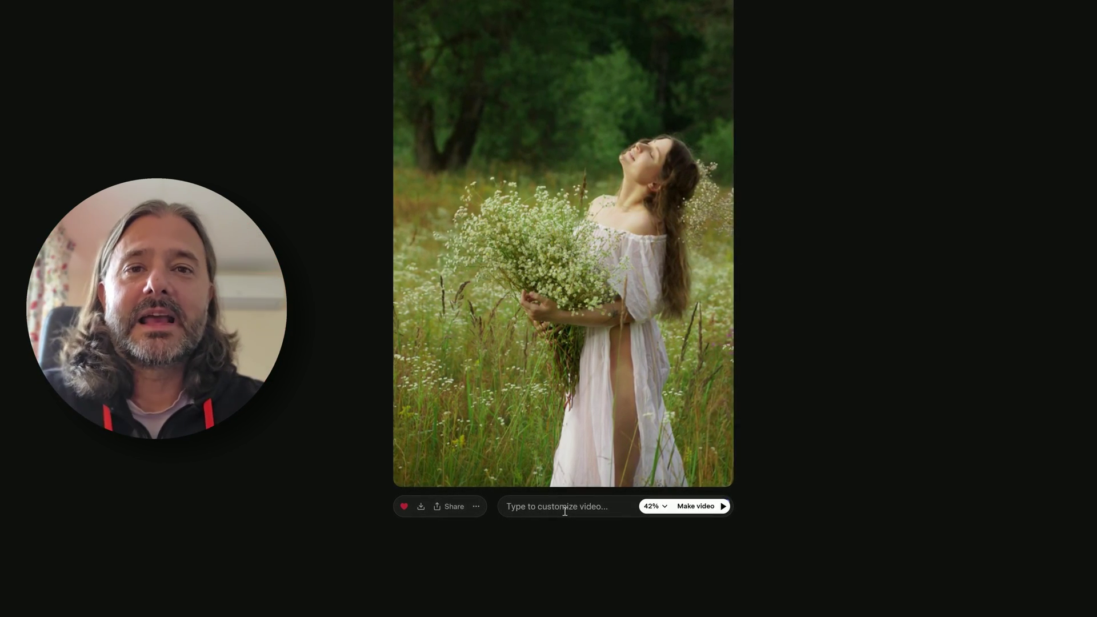
- Type the prompt 'This is super woman and she flies out of tarth and cir…' for the meadow photo
click(565, 512)
text(This is super wo)
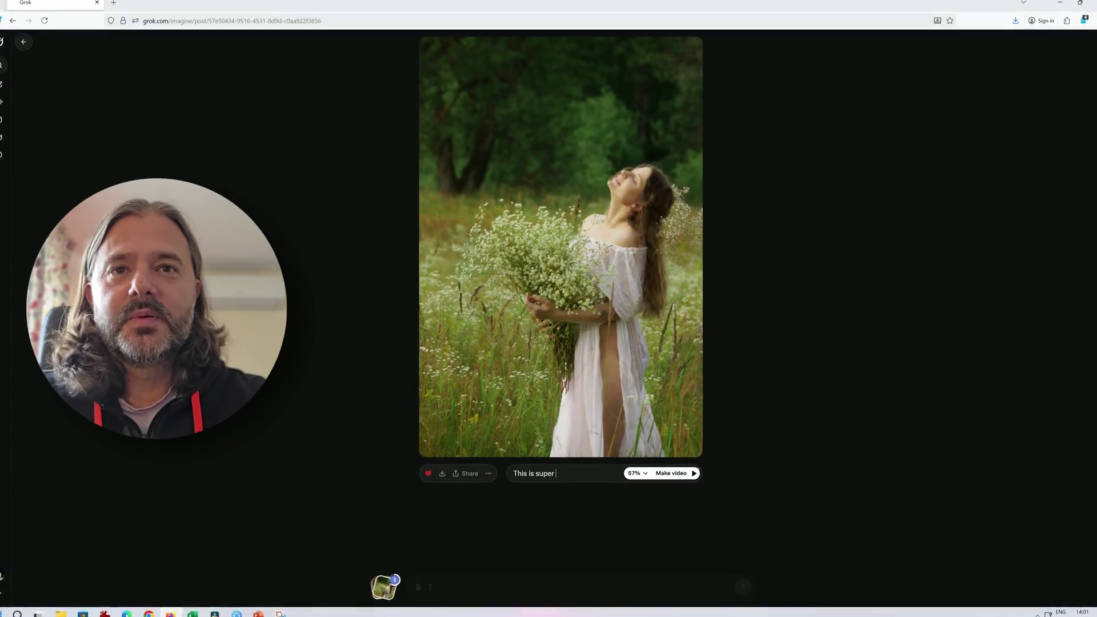
text(man and she fl)
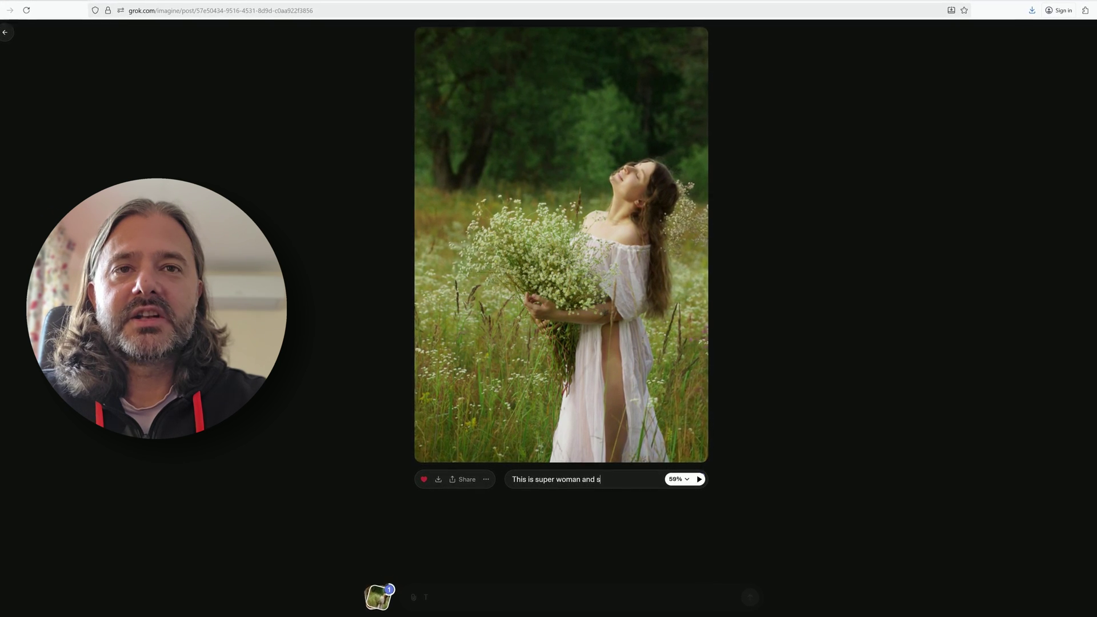
text(ies out of )
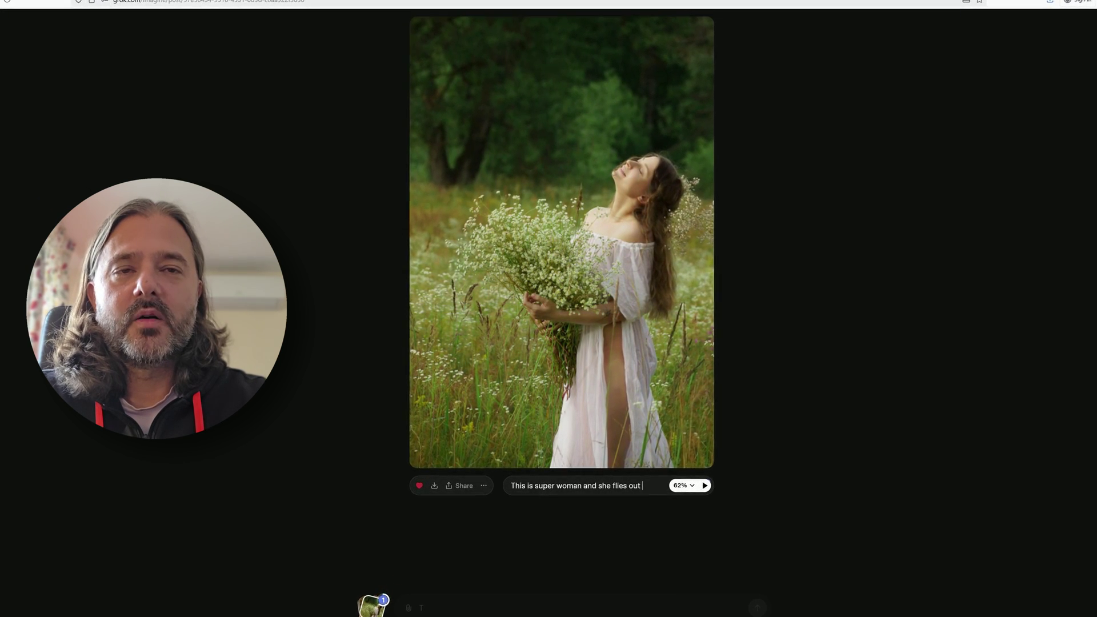
text(t)
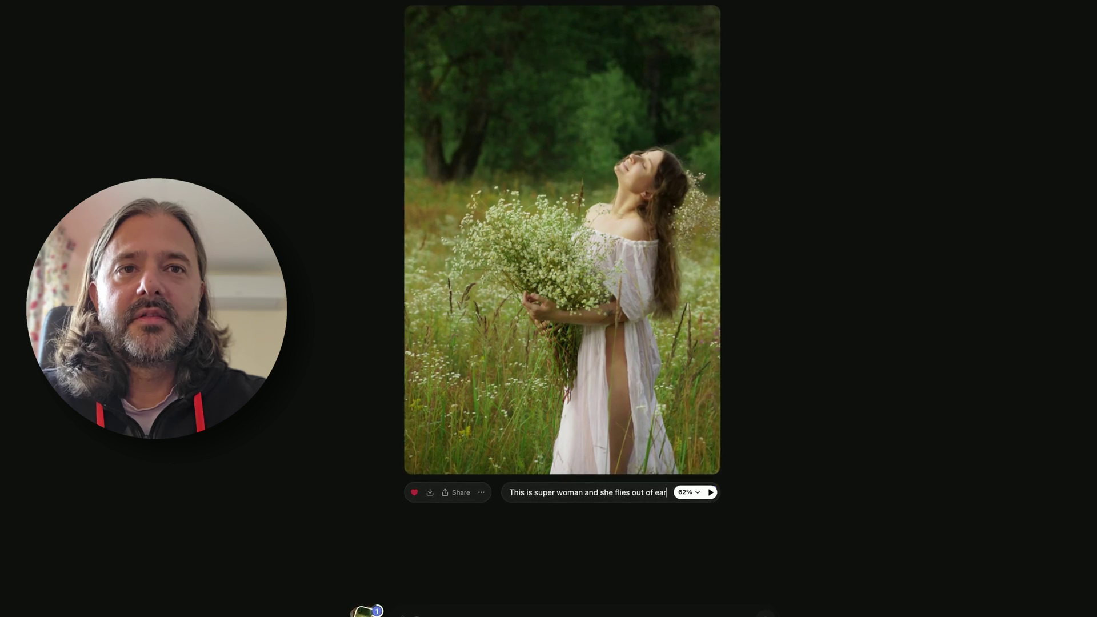
text(arth)
text( and cir)
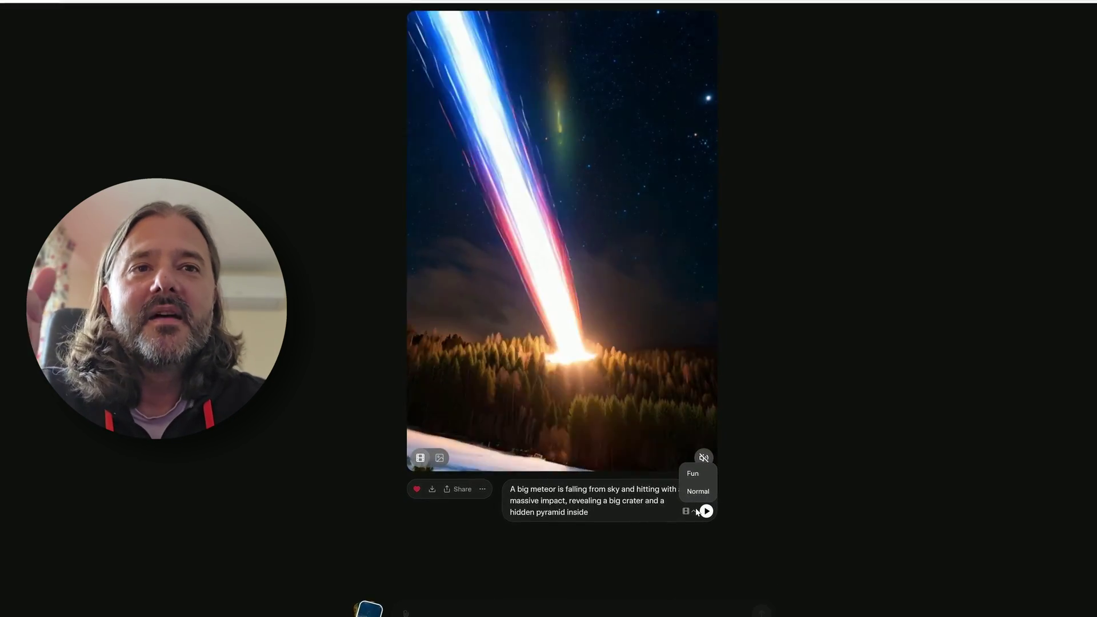
- Dismiss the Fun/Normal video mode menu
click(692, 470)
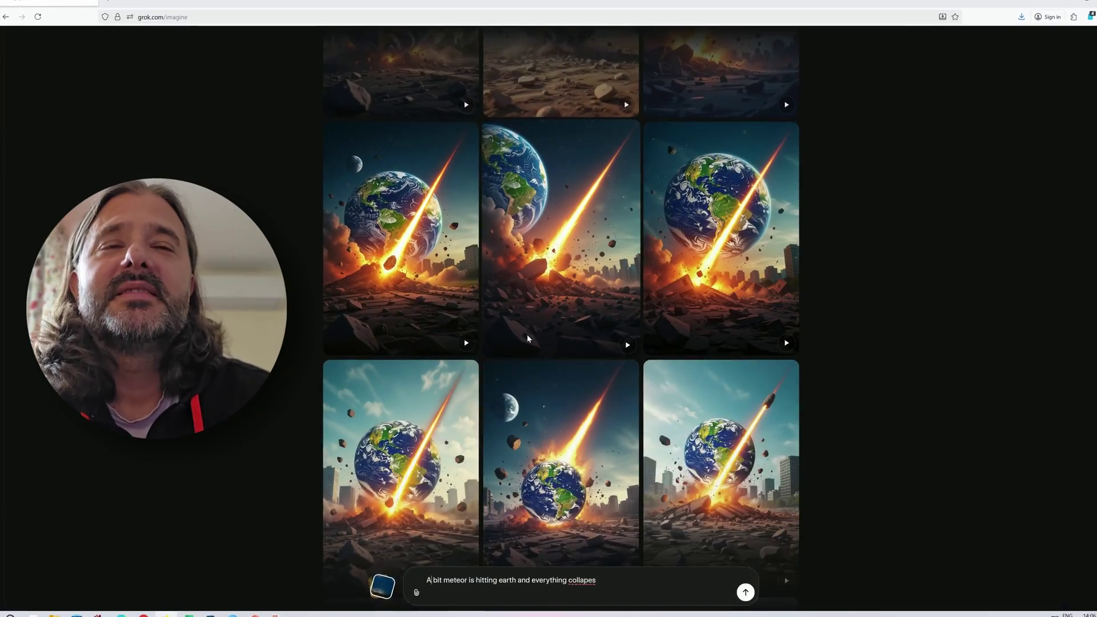
- Animate one meteor-striking-Earth image into a video, open it, and mute its playback
scroll(527, 334, down, 1)
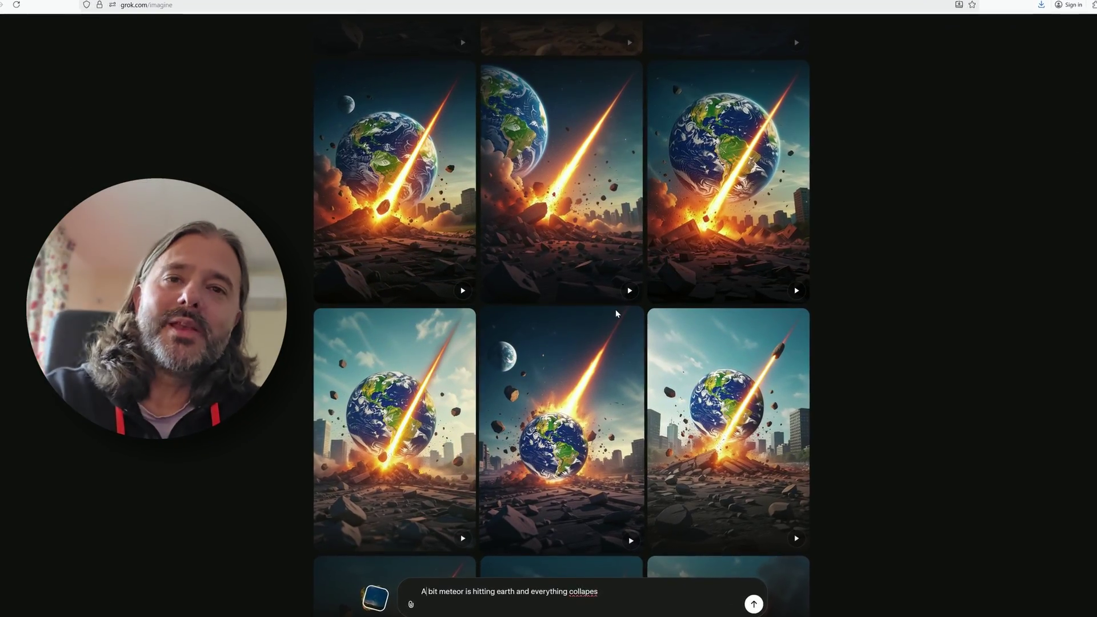
scroll(616, 376, down, 4)
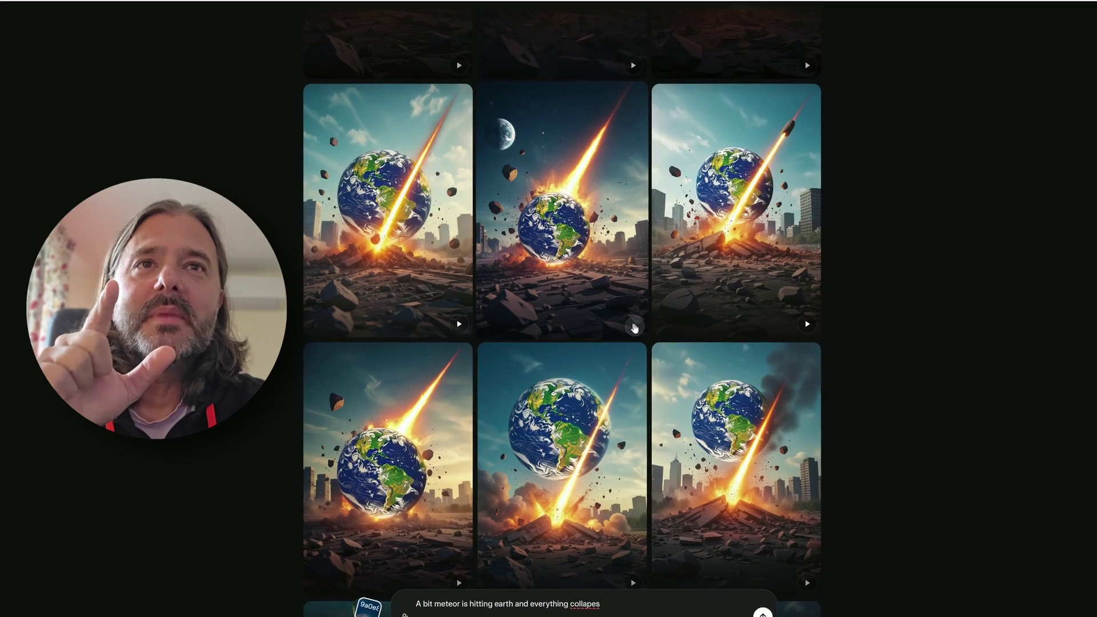
click(634, 327)
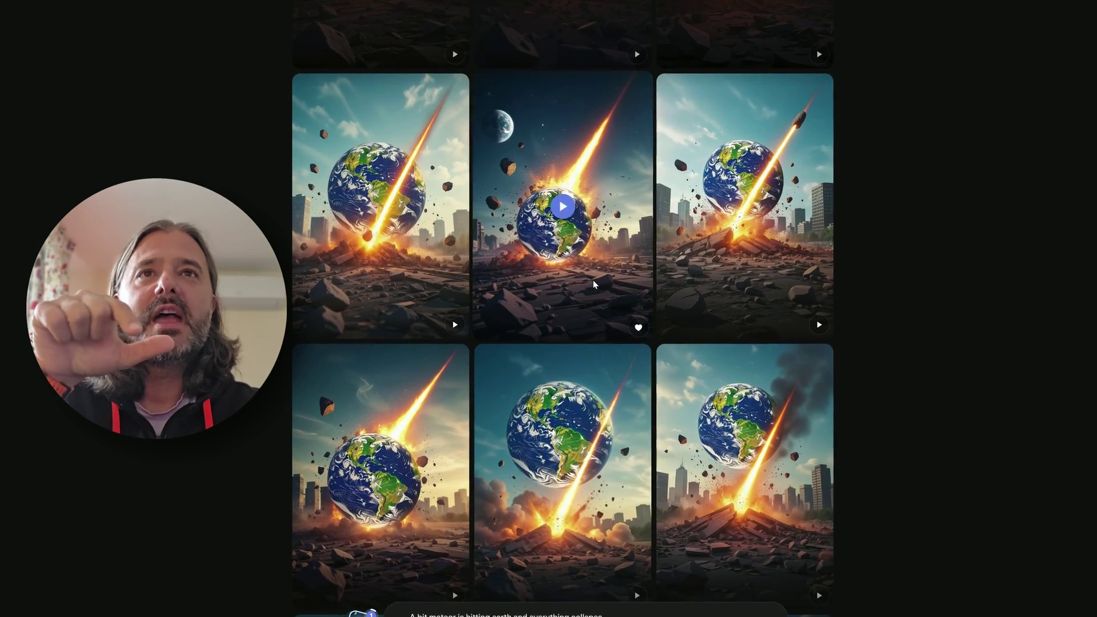
click(595, 288)
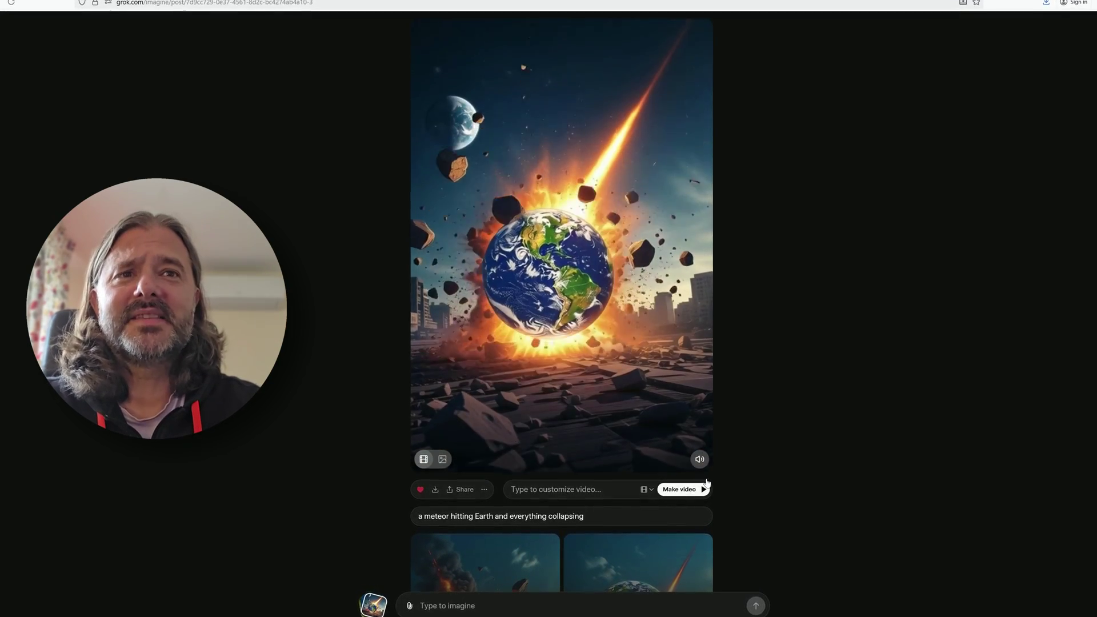
click(702, 463)
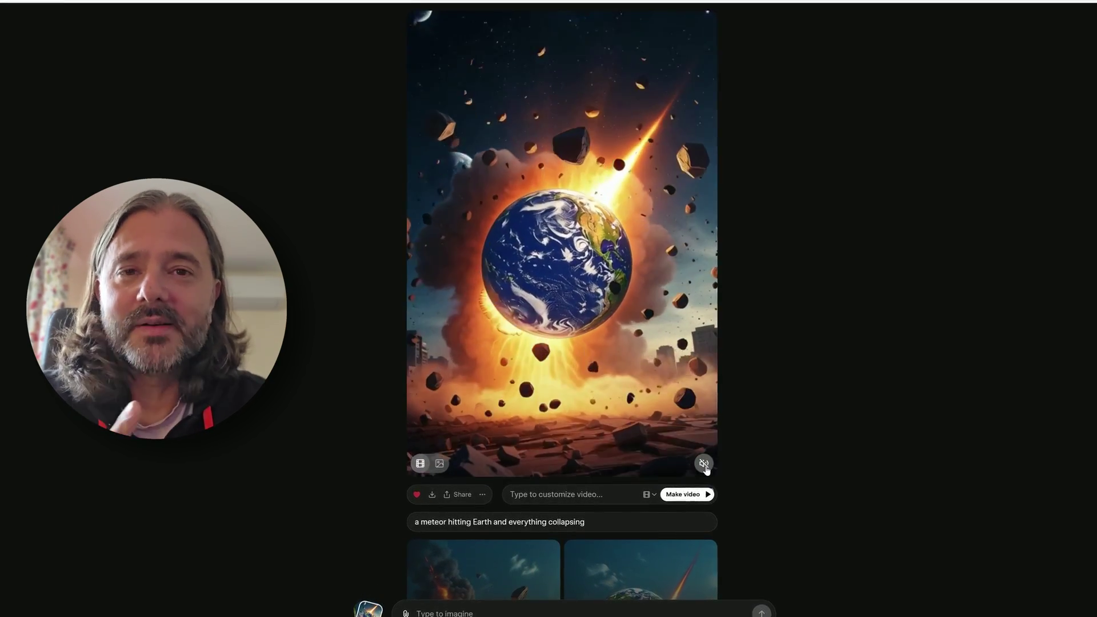